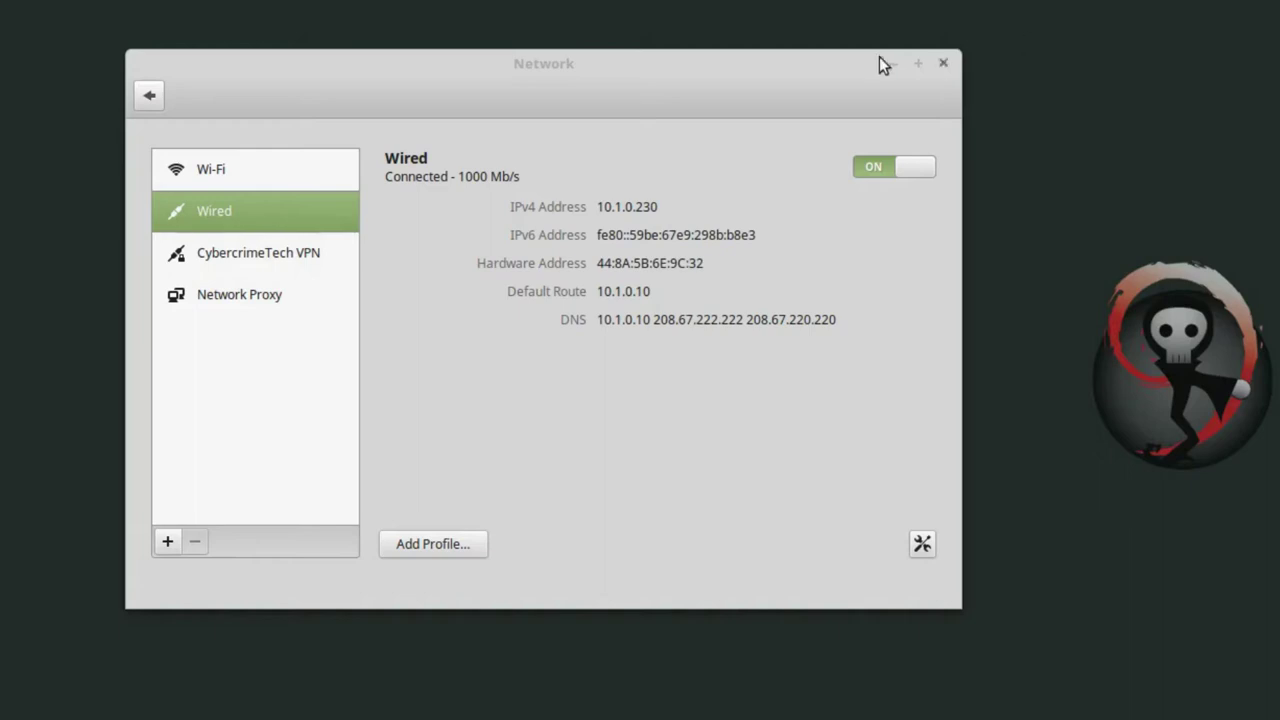
# - Inspect the existing wired connection's status and IPv4 settings, closing them without saving
pyautogui.click(770, 68)
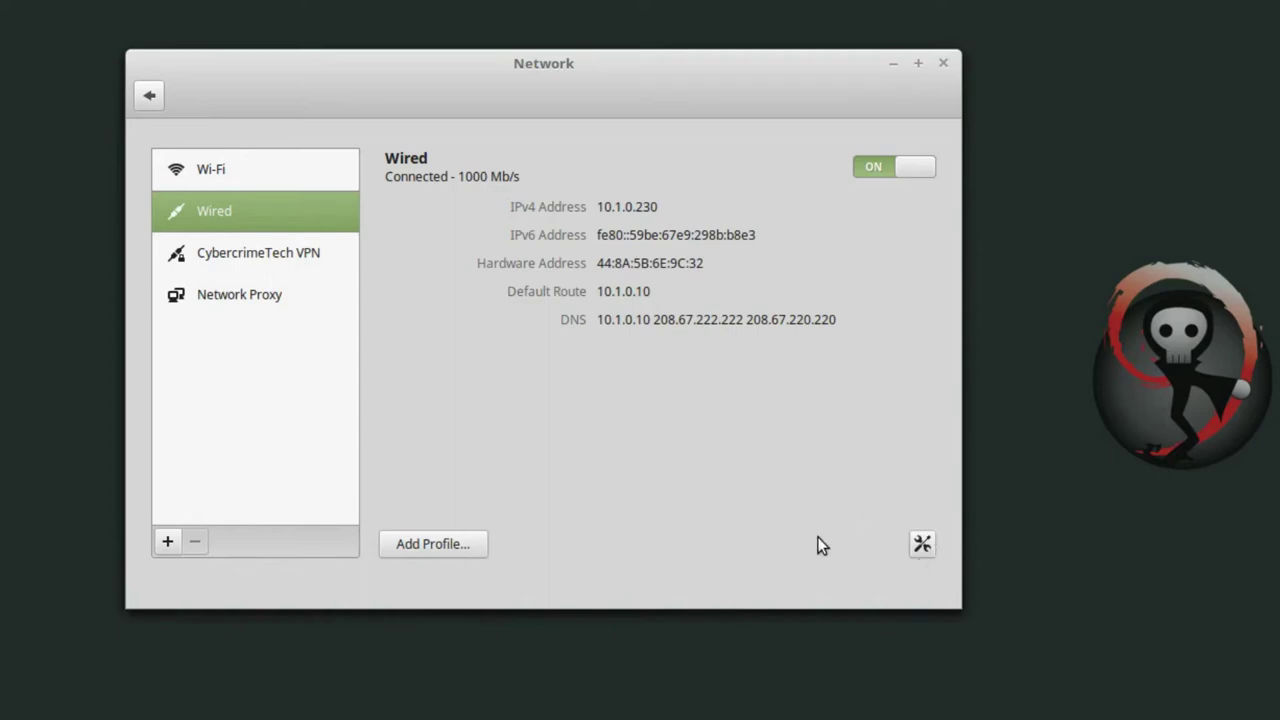
pyautogui.click(257, 163)
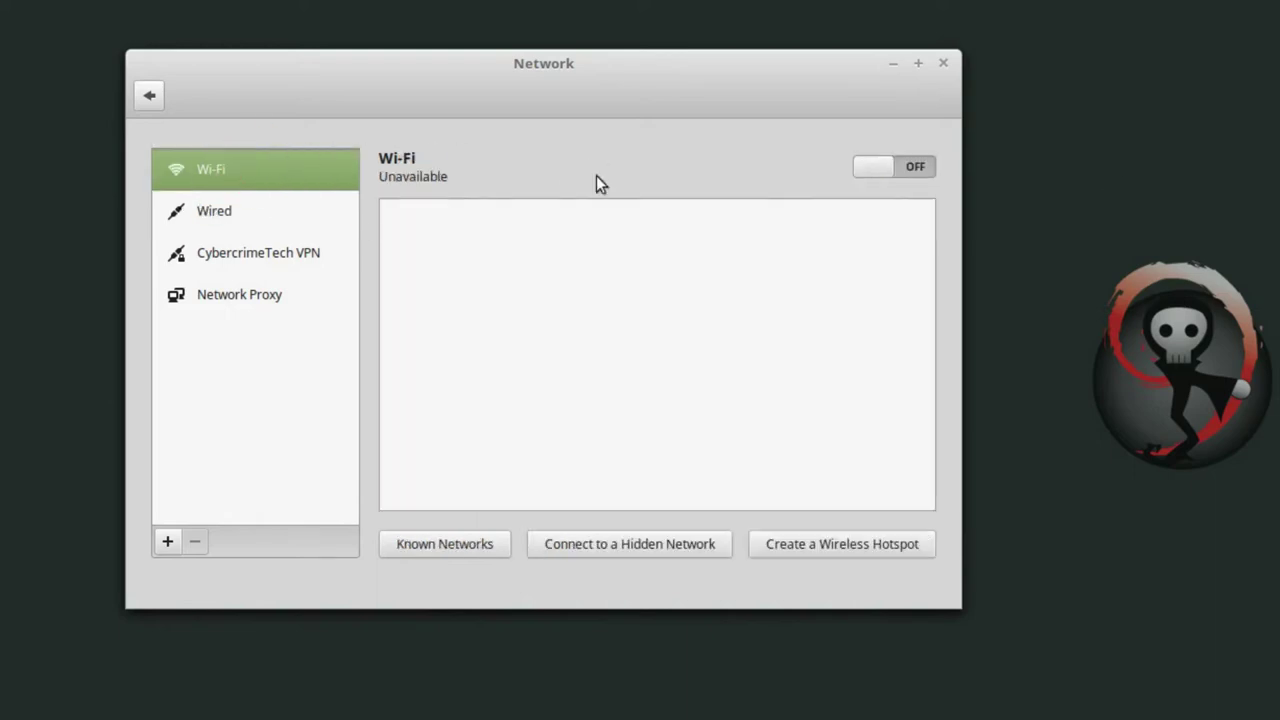
pyautogui.click(280, 215)
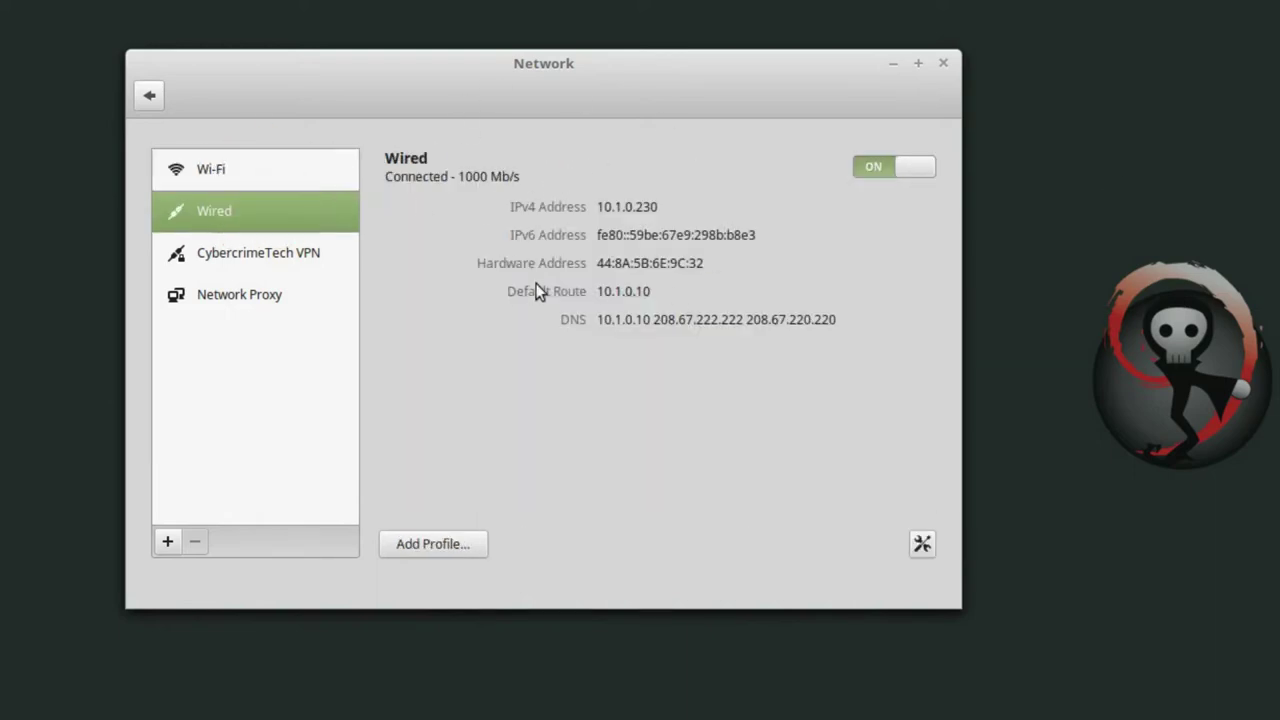
pyautogui.click(922, 543)
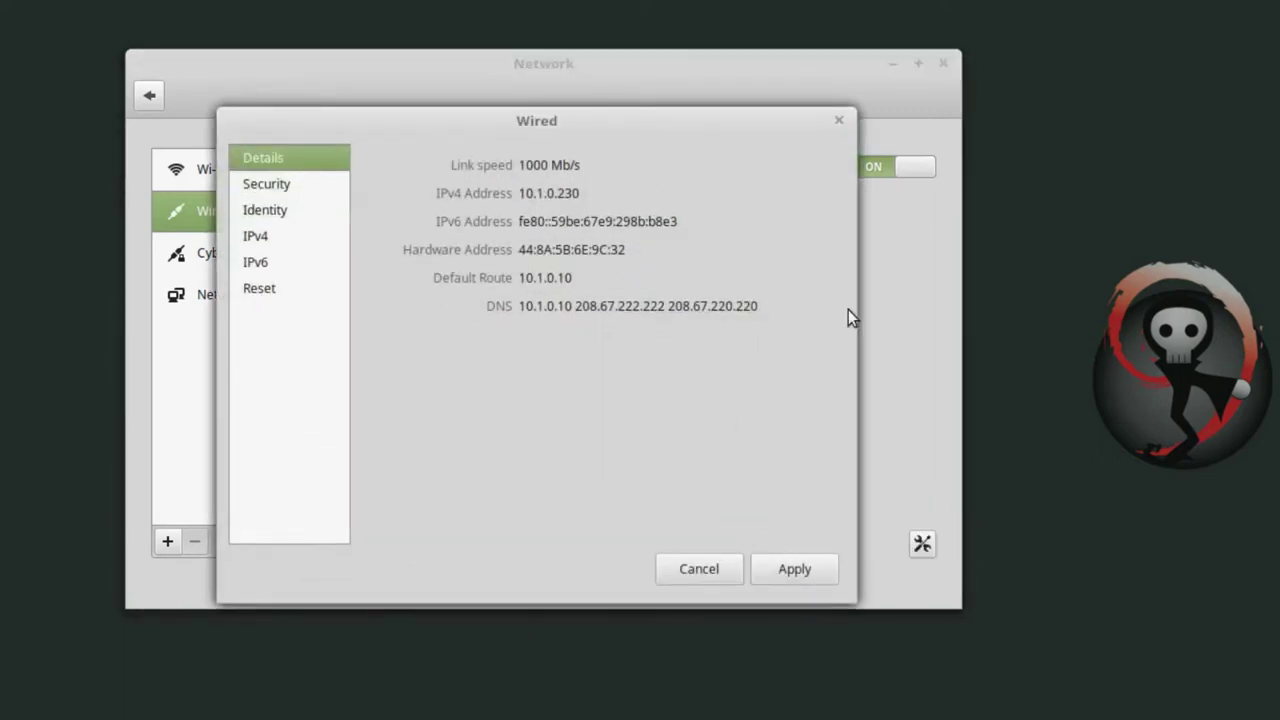
pyautogui.click(839, 121)
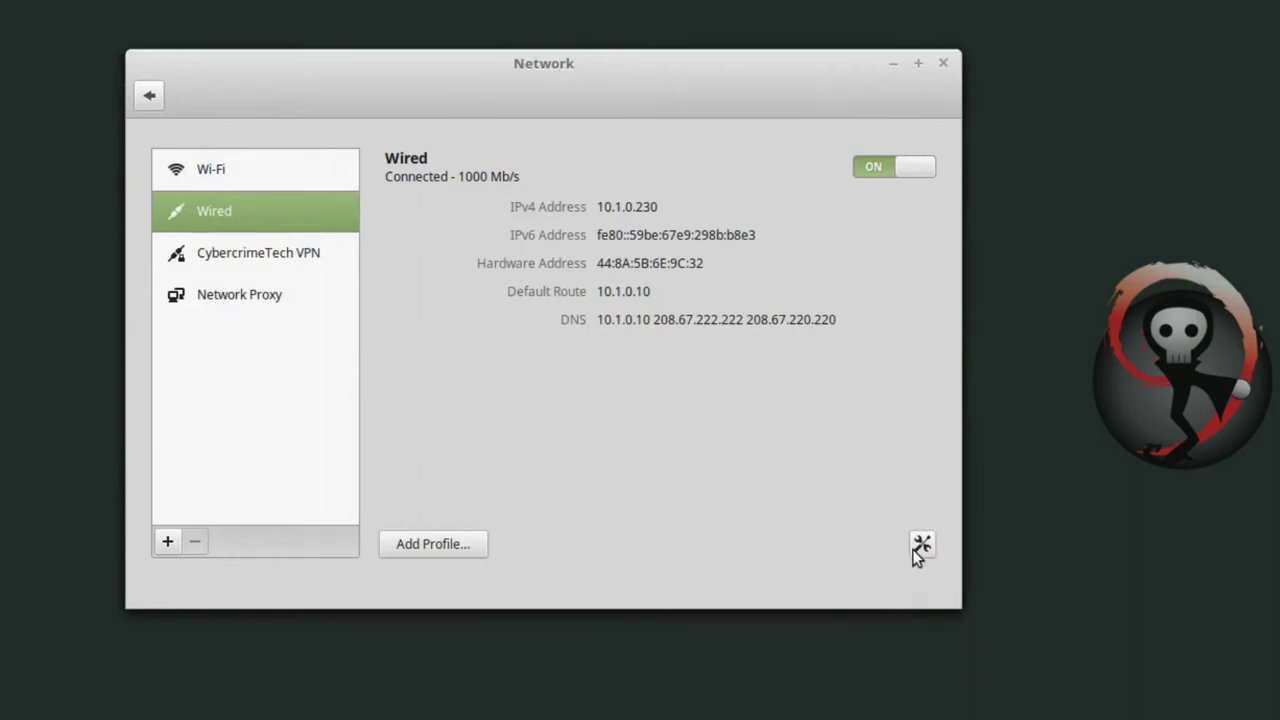
pyautogui.click(916, 547)
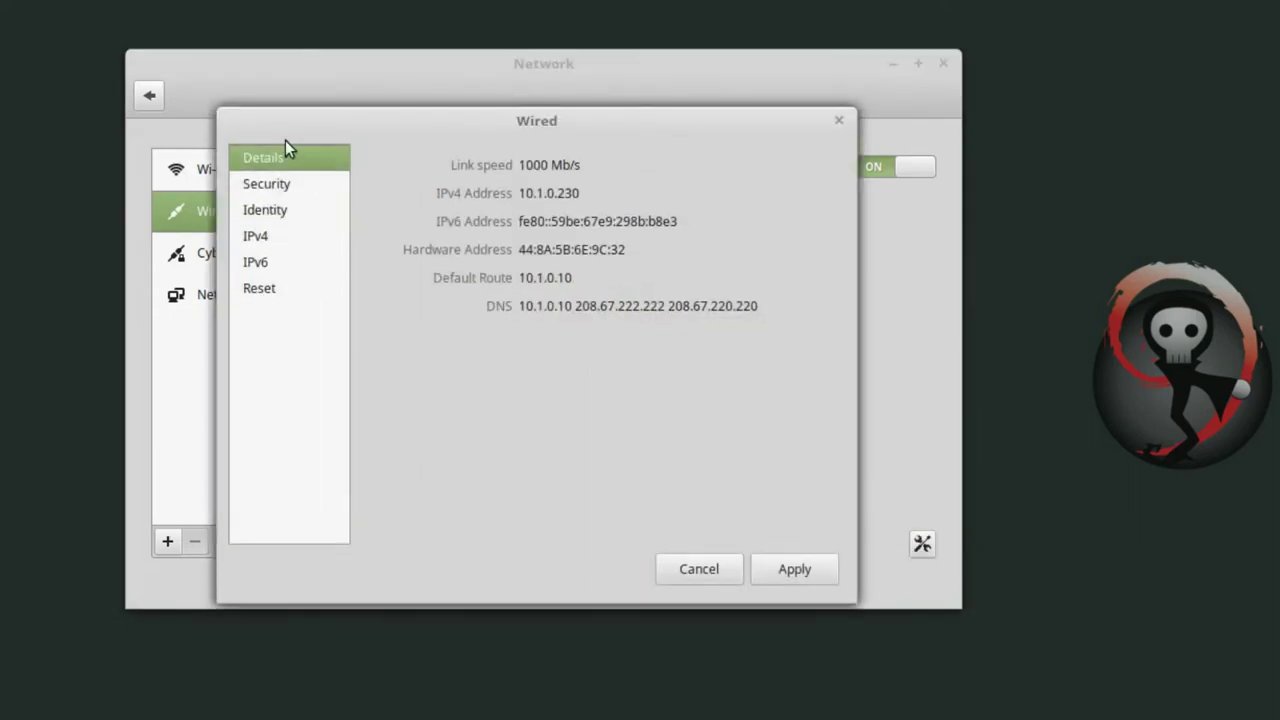
pyautogui.click(259, 238)
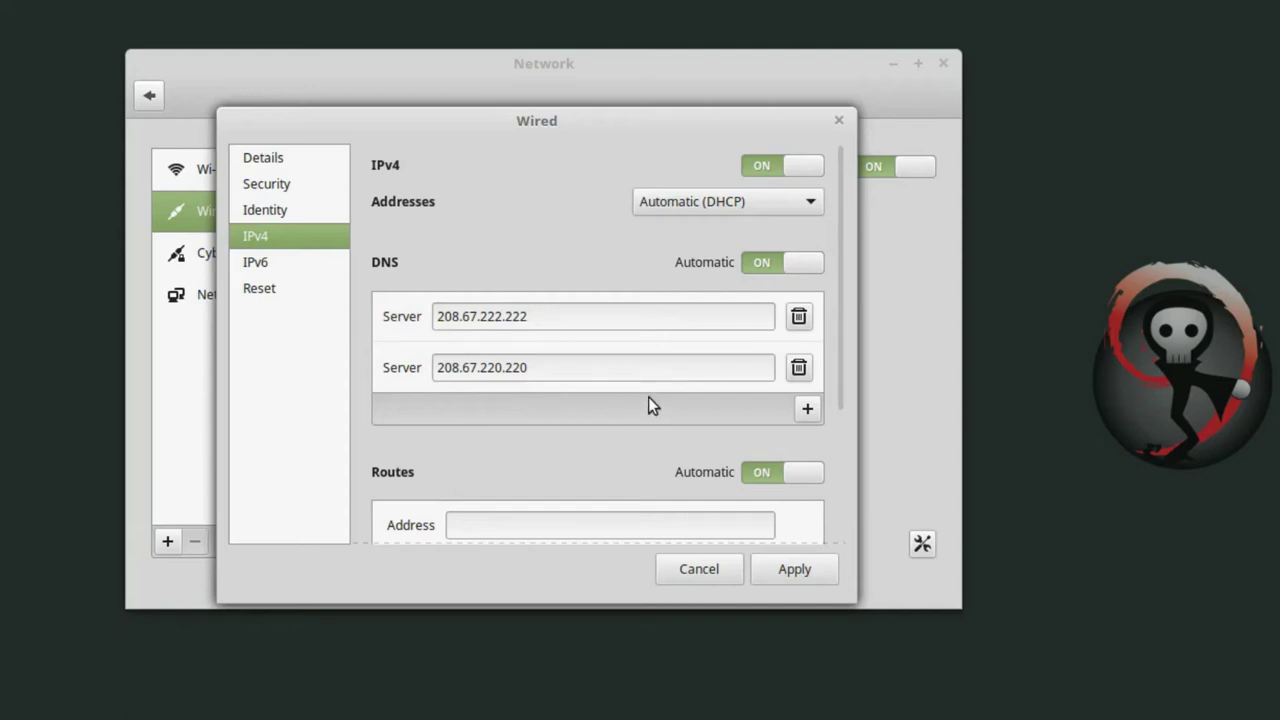
pyautogui.scroll(-5, 648, 400)
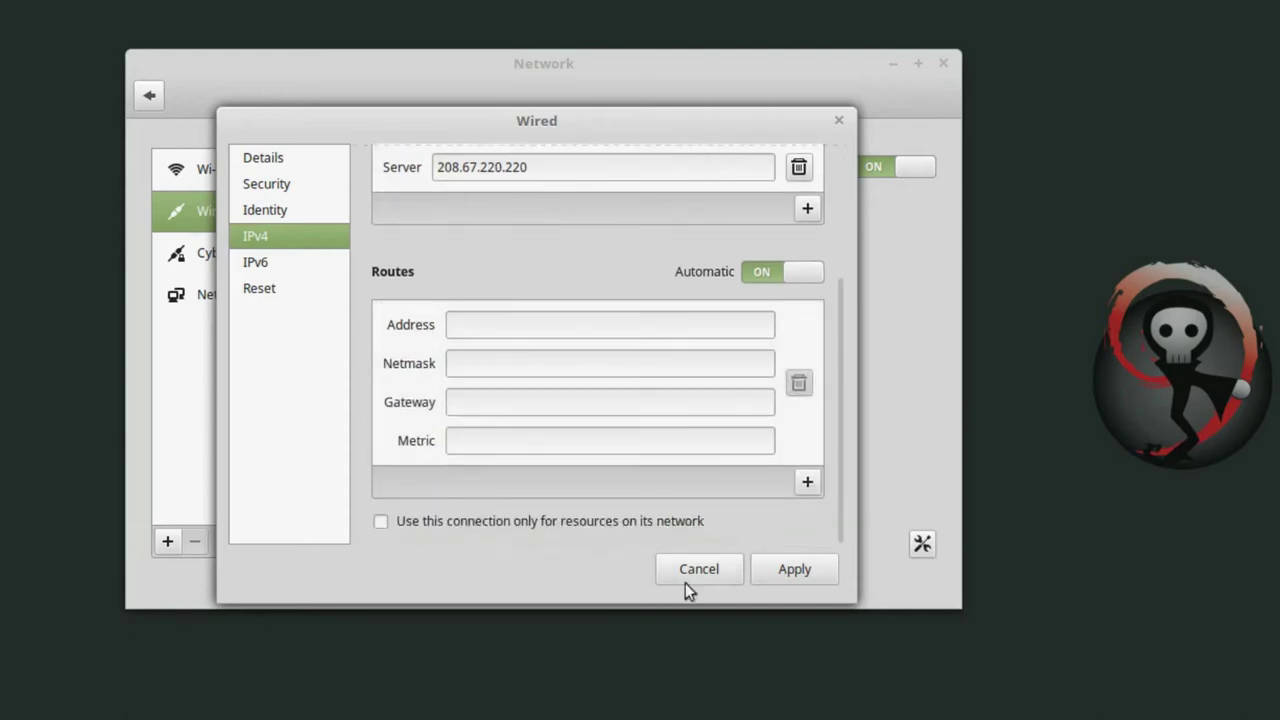
pyautogui.scroll(5, 496, 340)
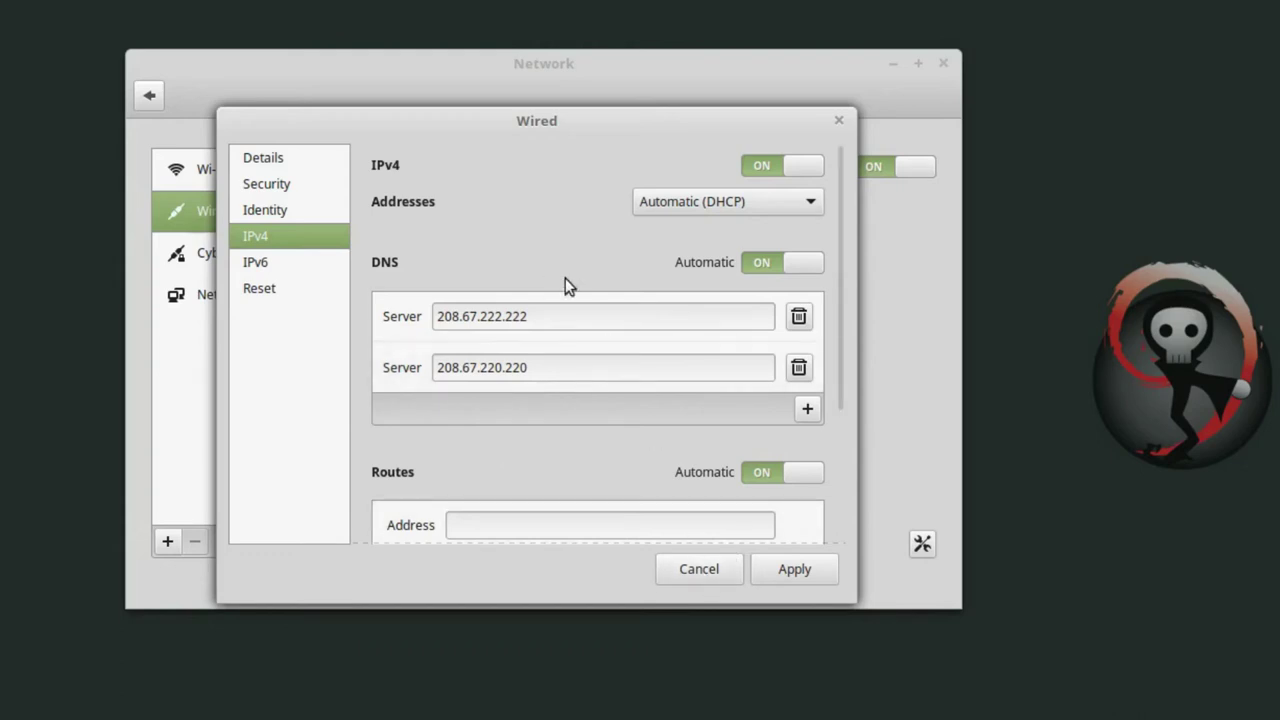
pyautogui.click(688, 572)
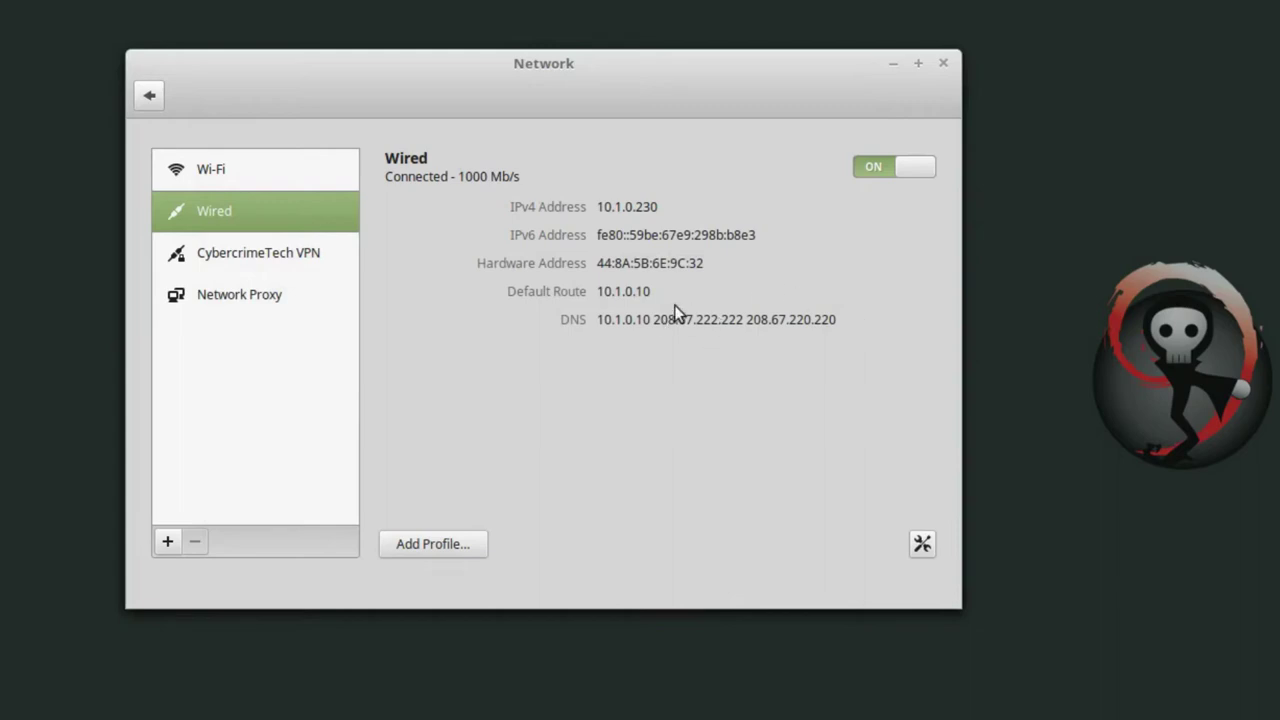
# - Add a new wired profile, rename Profile 1 to GoogleDNS, and show its IPv4 settings
pyautogui.click(418, 543)
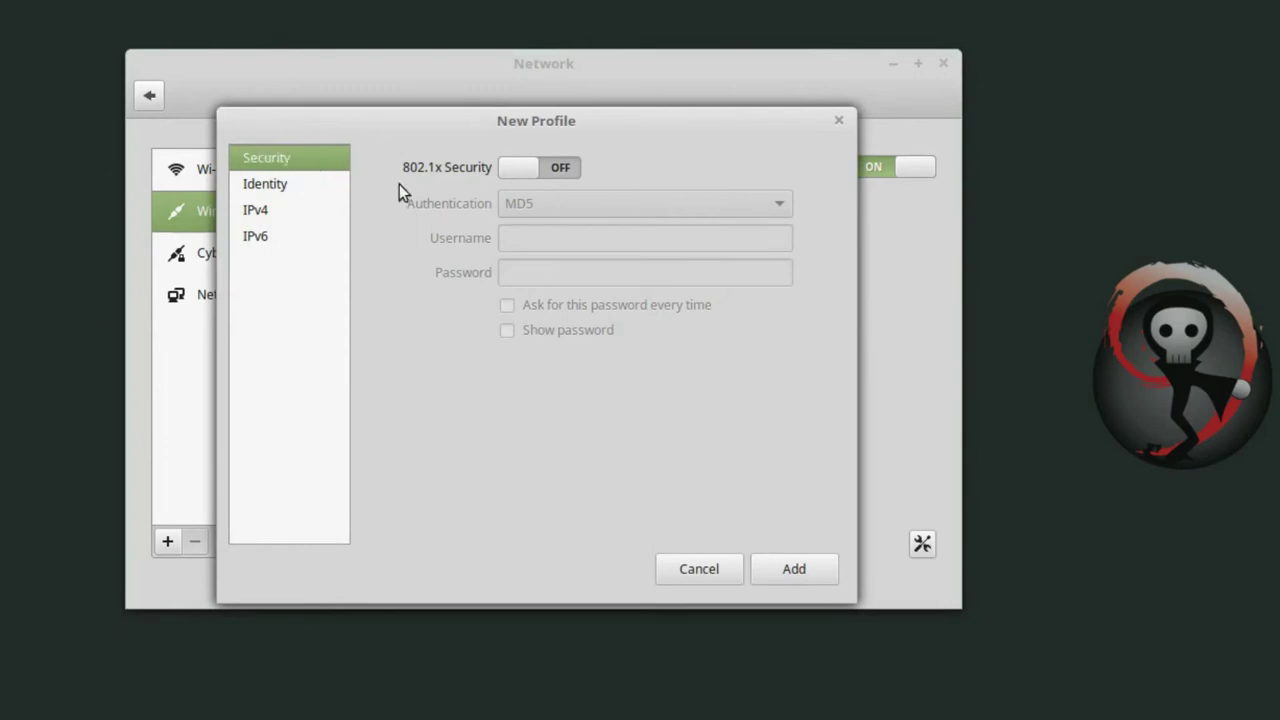
pyautogui.click(275, 183)
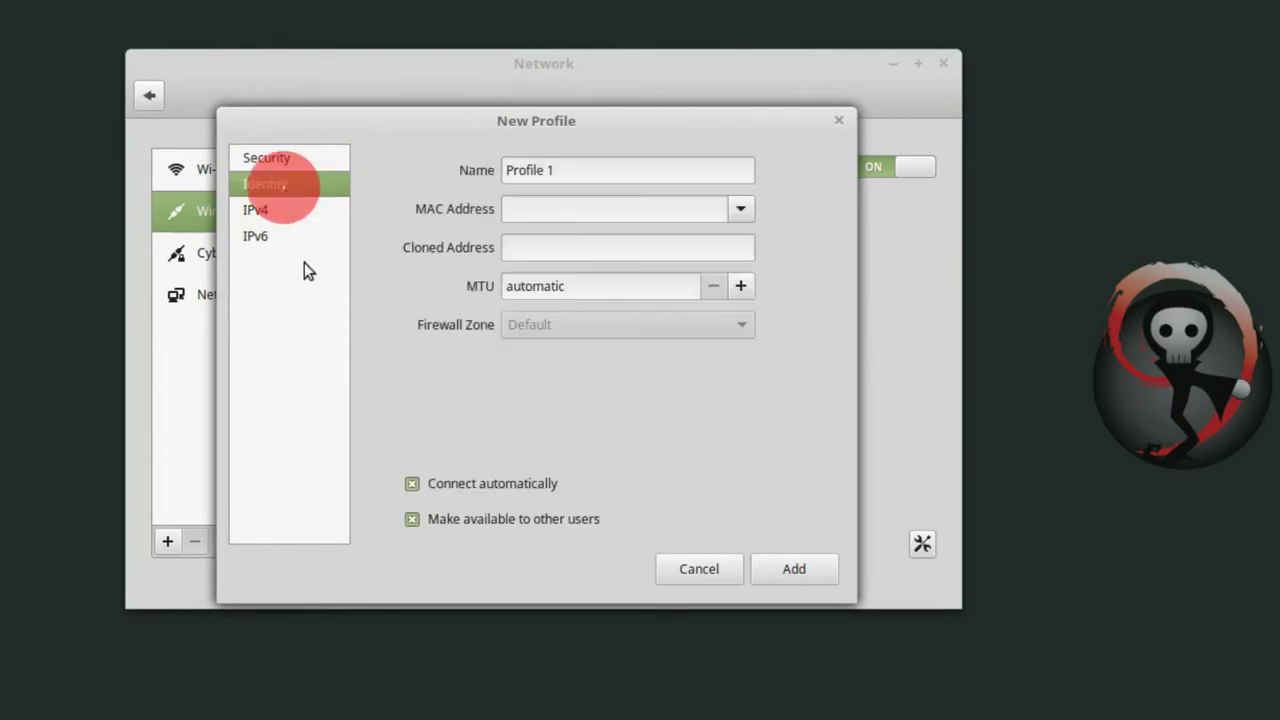
pyautogui.moveTo(585, 170); pyautogui.dragTo(451, 170)
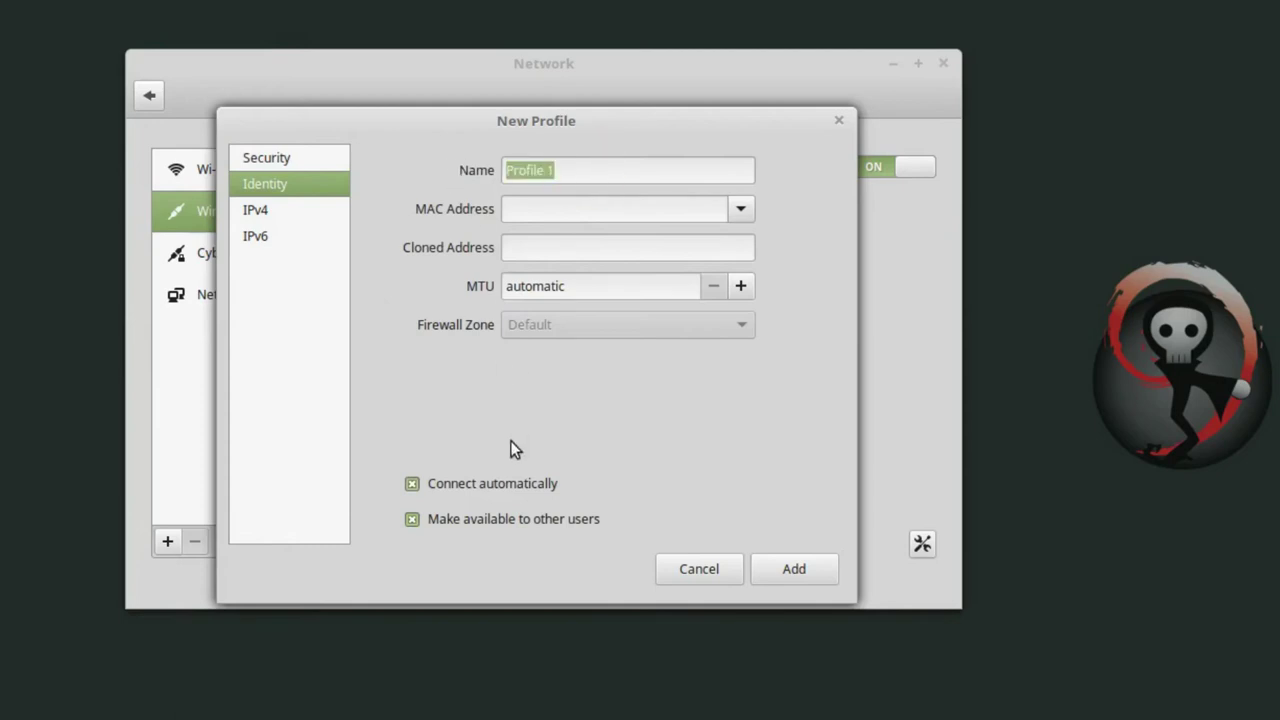
pyautogui.write('Googel')
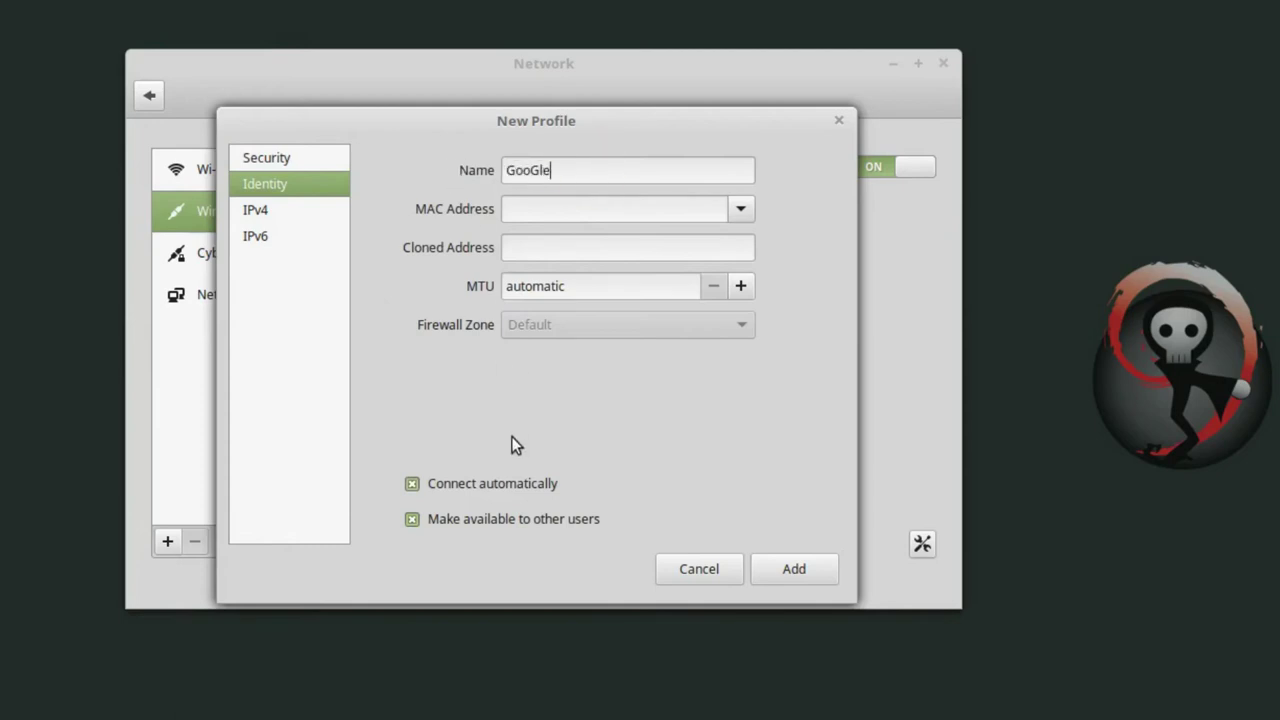
pyautogui.press('BackSpace')
pyautogui.press('BackSpace')
pyautogui.write('leDNS')
pyautogui.click(272, 214)
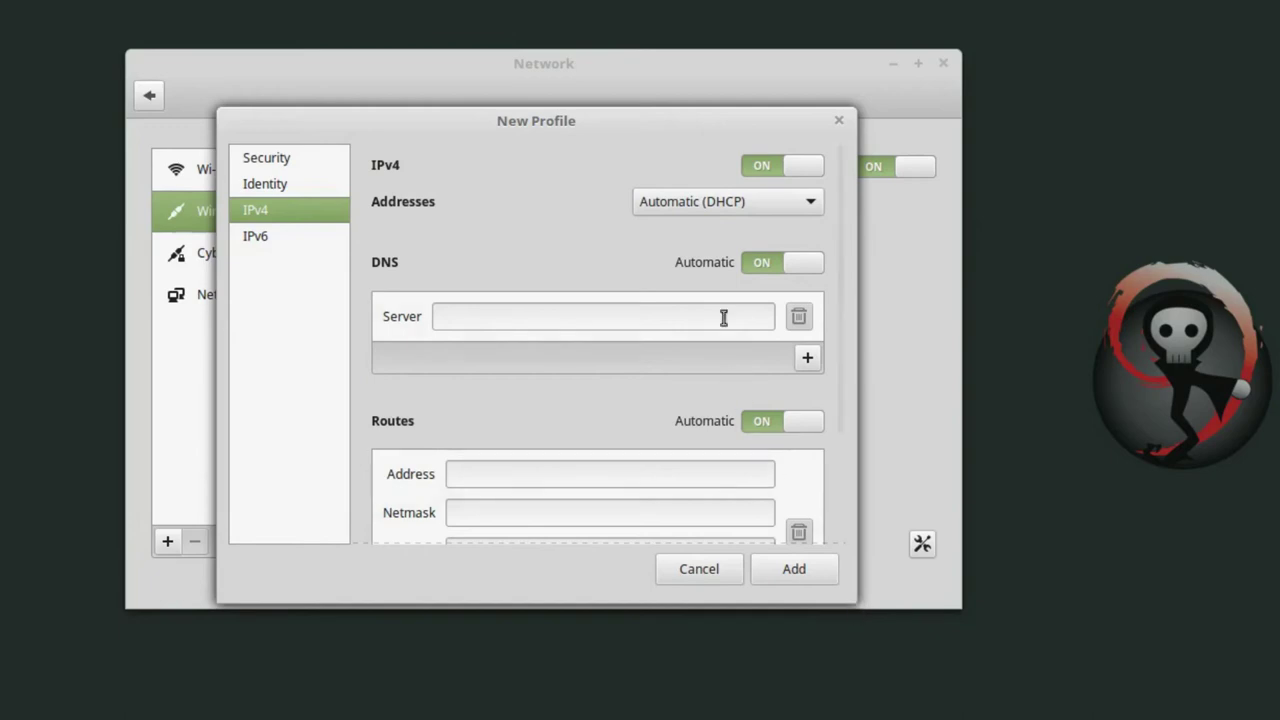
# - Change the GoogleDNS profile's IPv4 Addresses method from Automatic to Manual
pyautogui.click(678, 206)
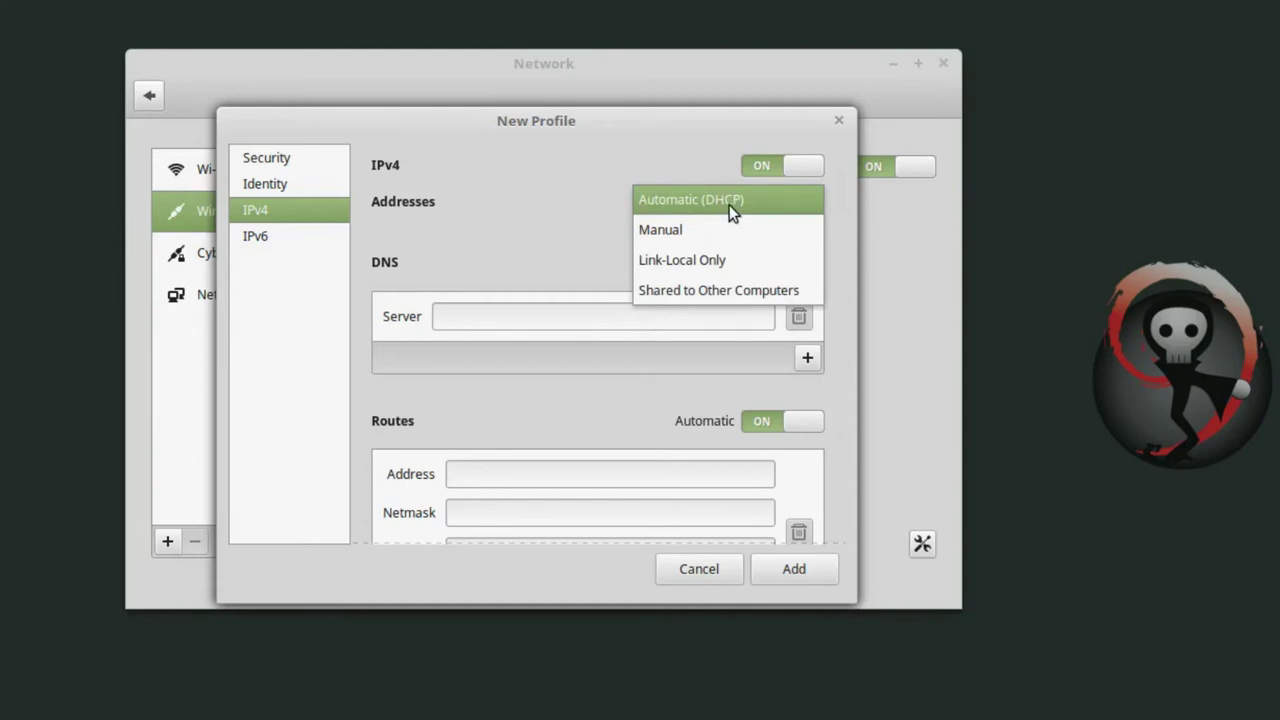
pyautogui.click(606, 212)
pyautogui.click(714, 210)
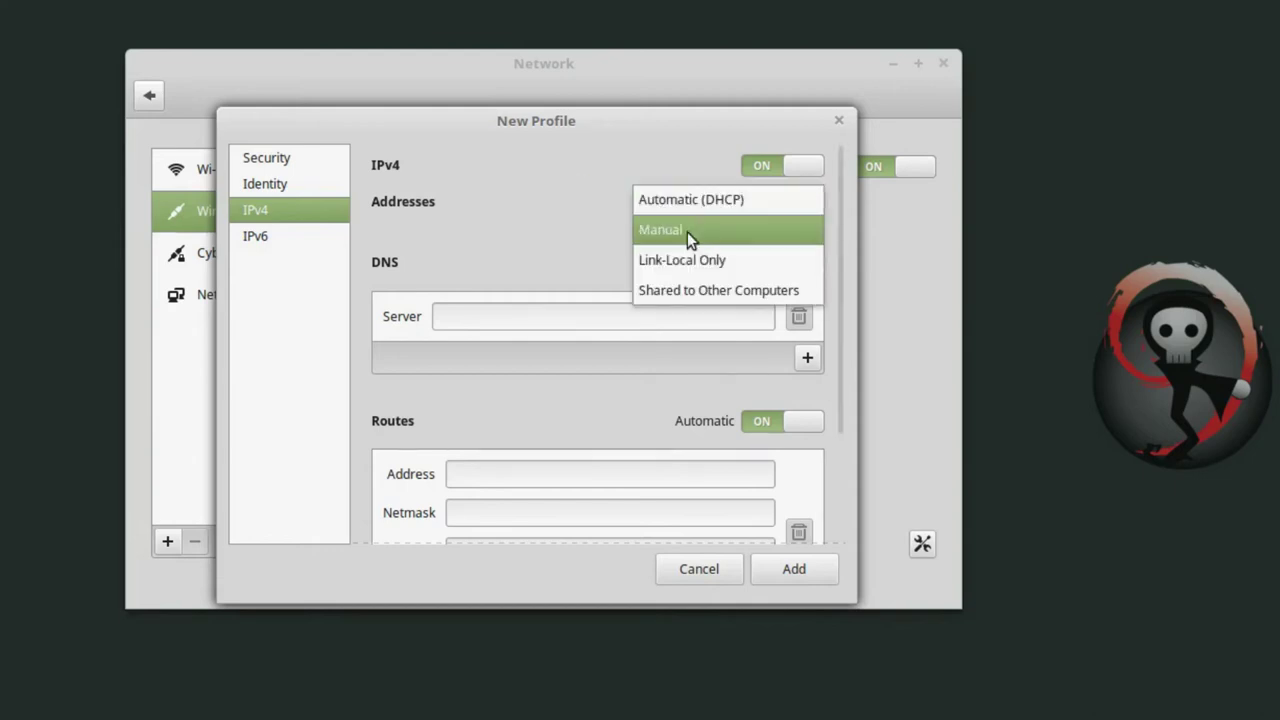
pyautogui.click(687, 232)
pyautogui.click(506, 250)
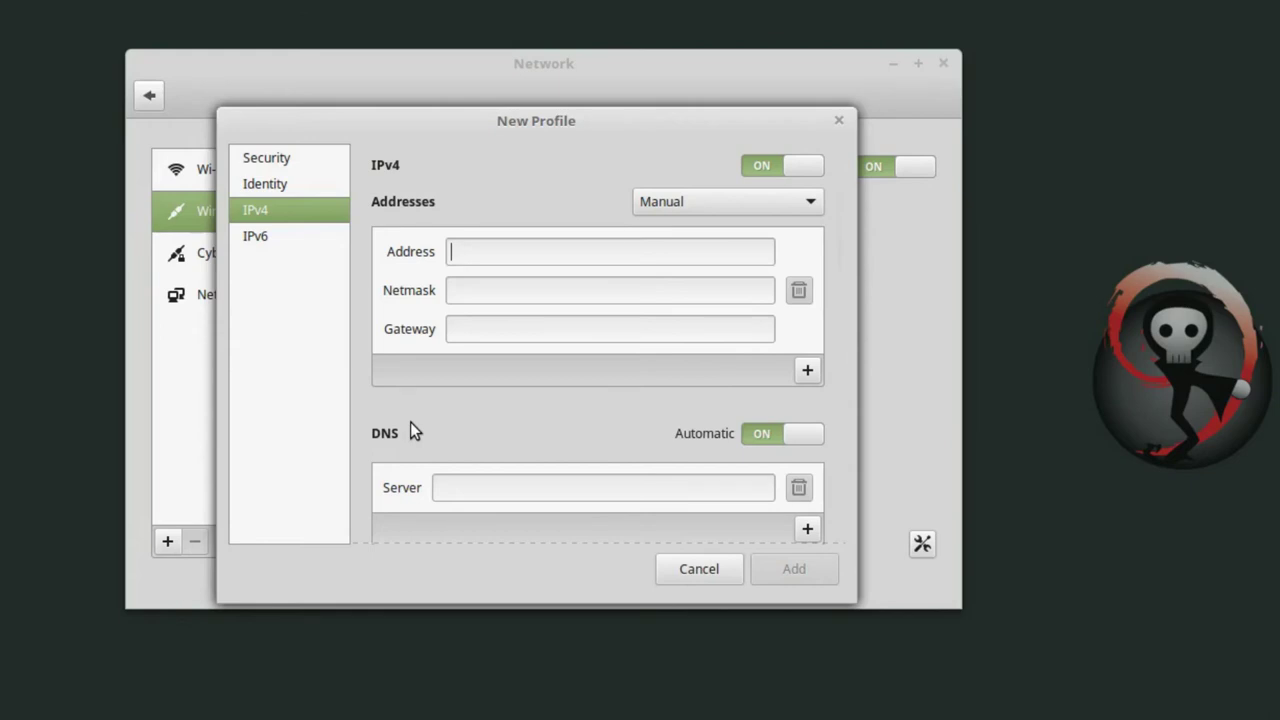
pyautogui.click(687, 199)
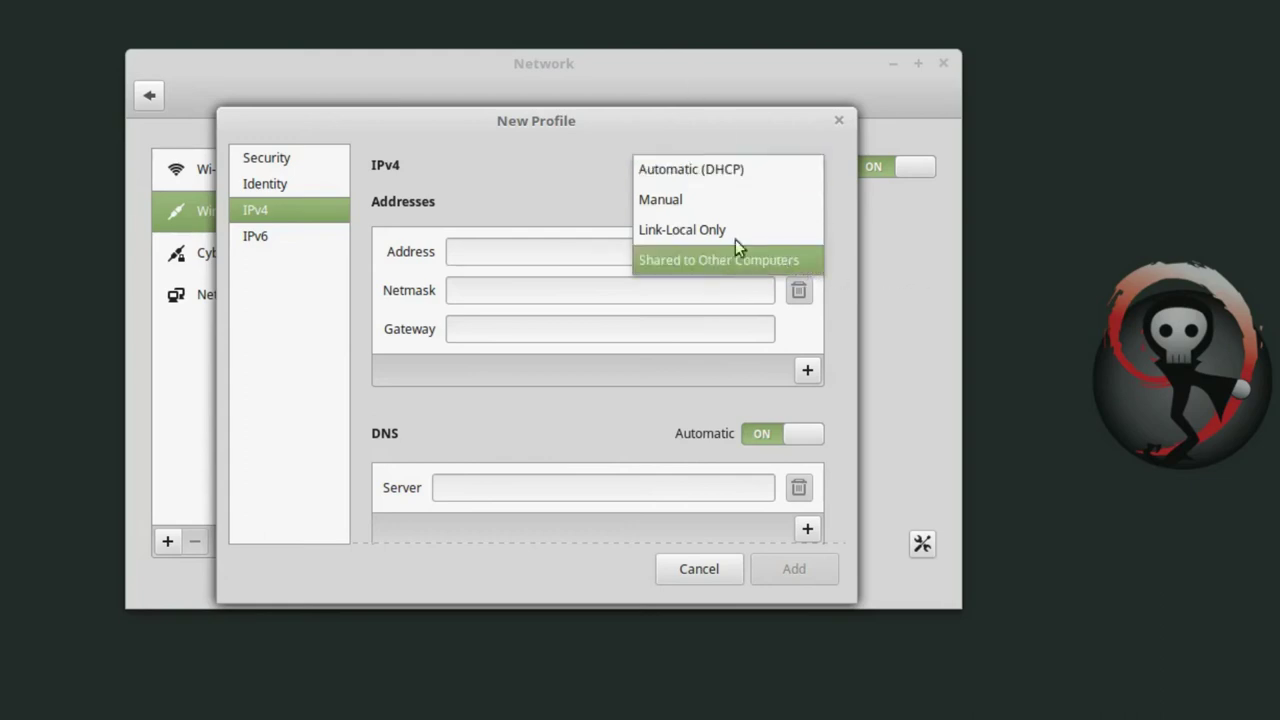
# - Change the GoogleDNS IPv4 Addresses method from Manual back to Automatic (DHCP)
pyautogui.click(569, 179)
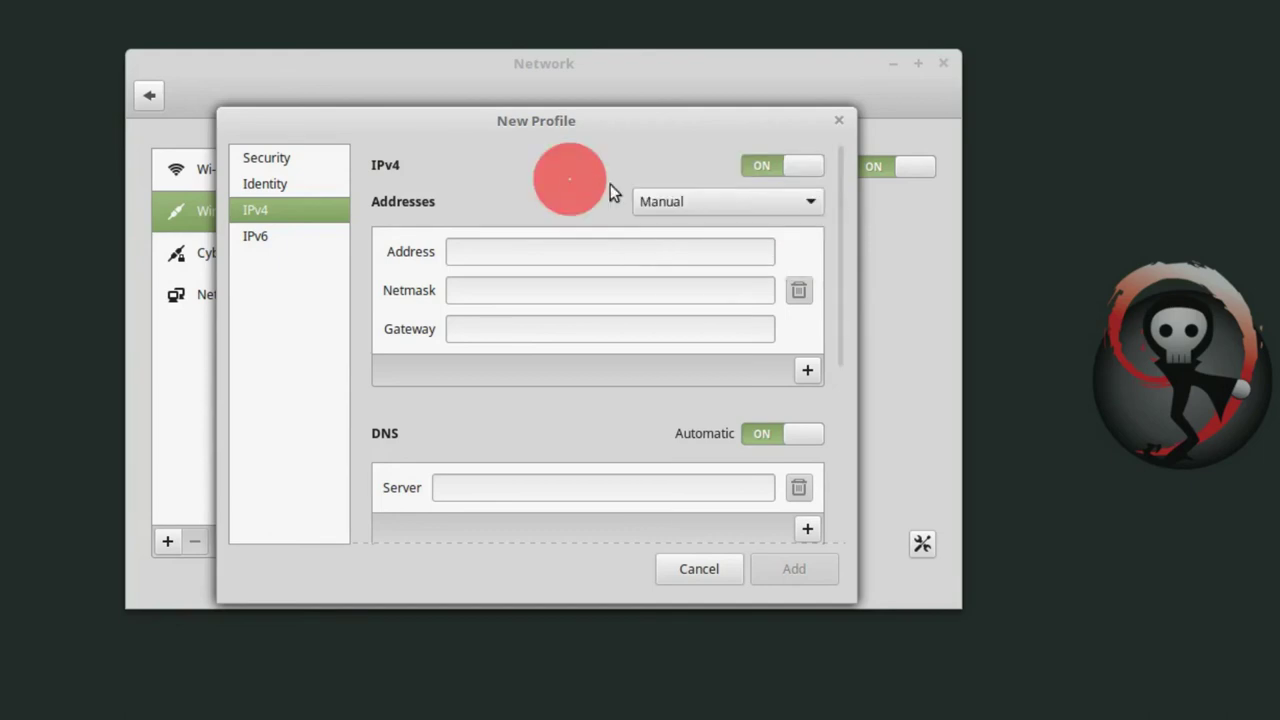
pyautogui.click(732, 200)
pyautogui.click(670, 166)
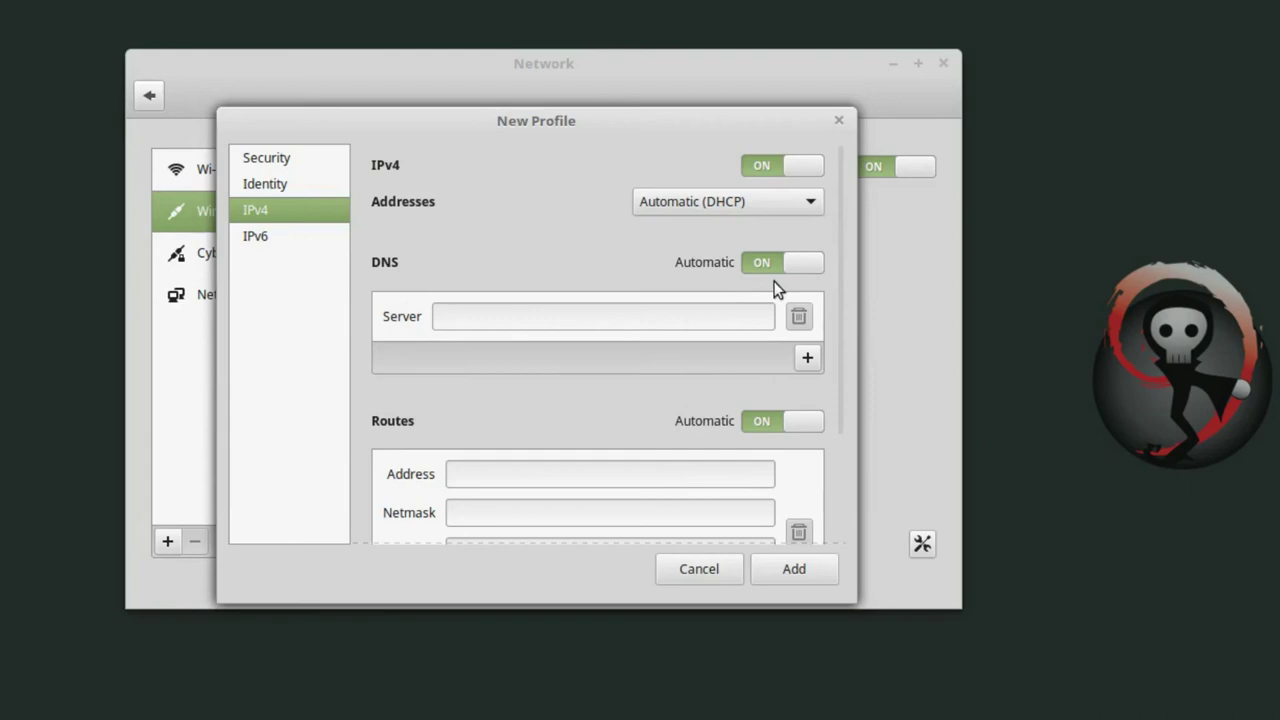
# - Fill two DNS server rows with 8.8.8.8 and 8.8.4.4 for the GoogleDNS profile
pyautogui.click(548, 315)
pyautogui.write('8')
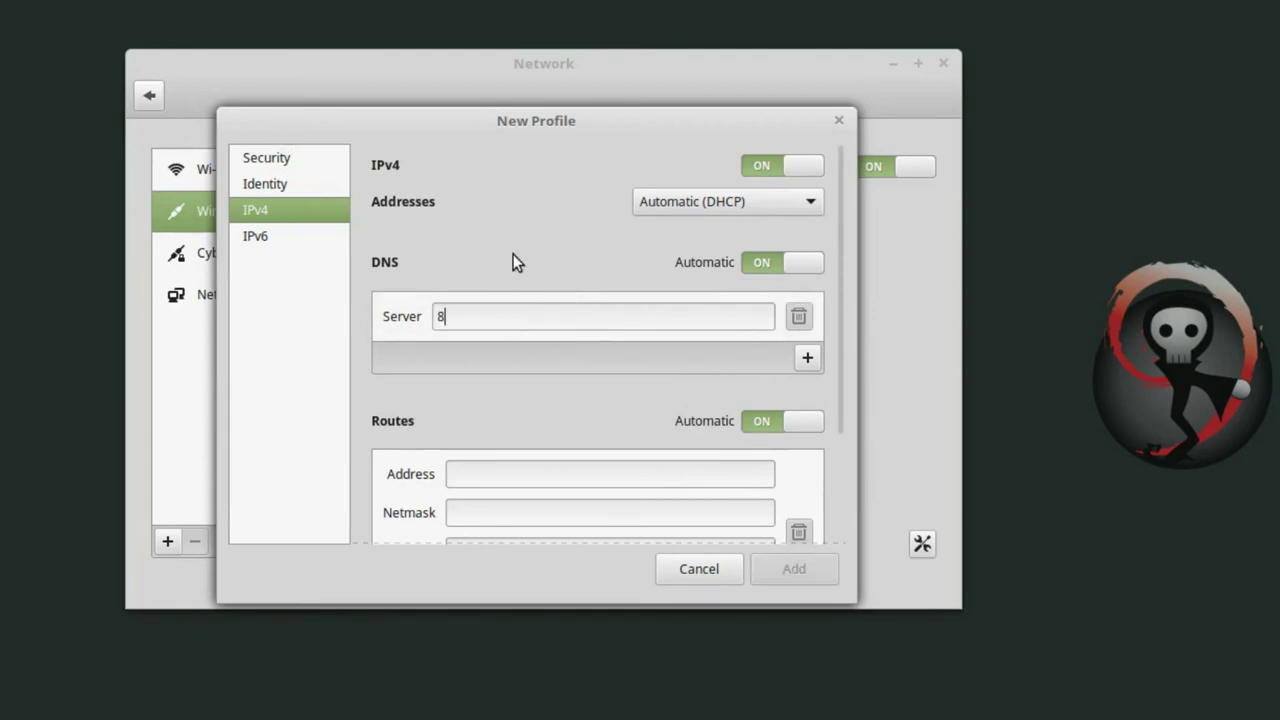
pyautogui.write('.8.8.8')
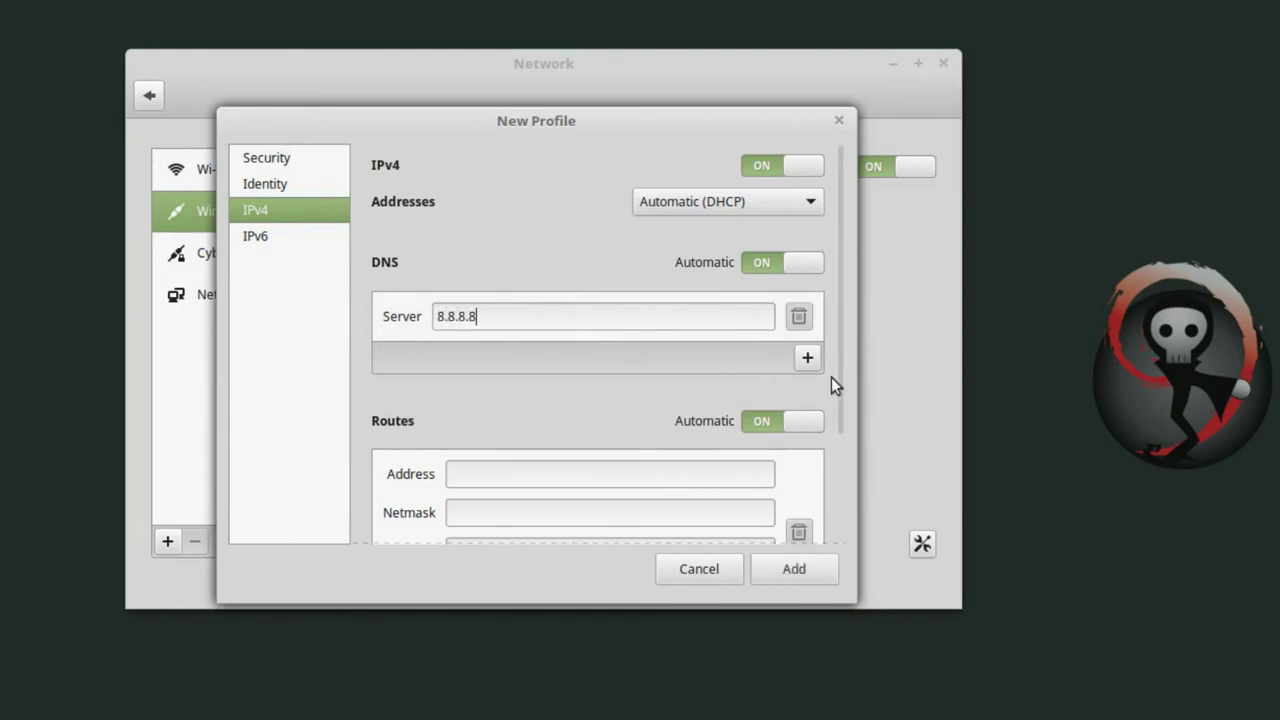
pyautogui.click(806, 360)
pyautogui.click(523, 365)
pyautogui.write('8')
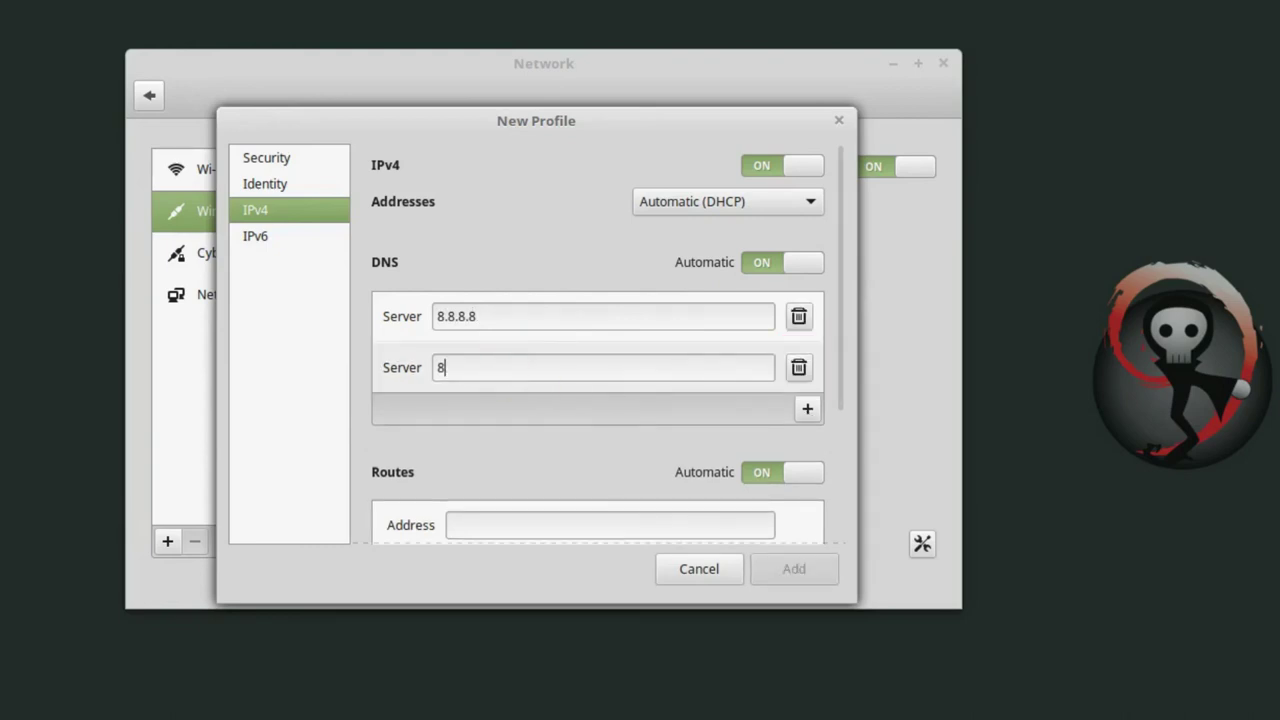
pyautogui.write('.8.')
pyautogui.write('44')
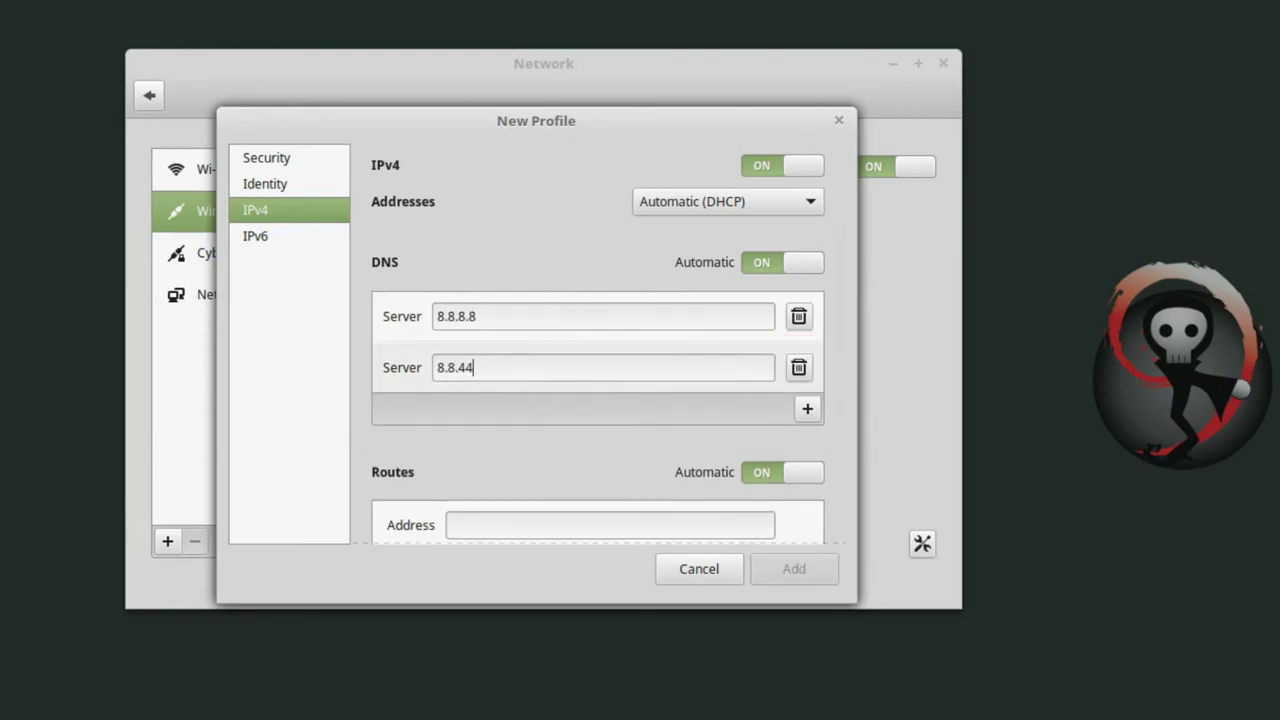
pyautogui.press('BackSpace')
pyautogui.write('.4')
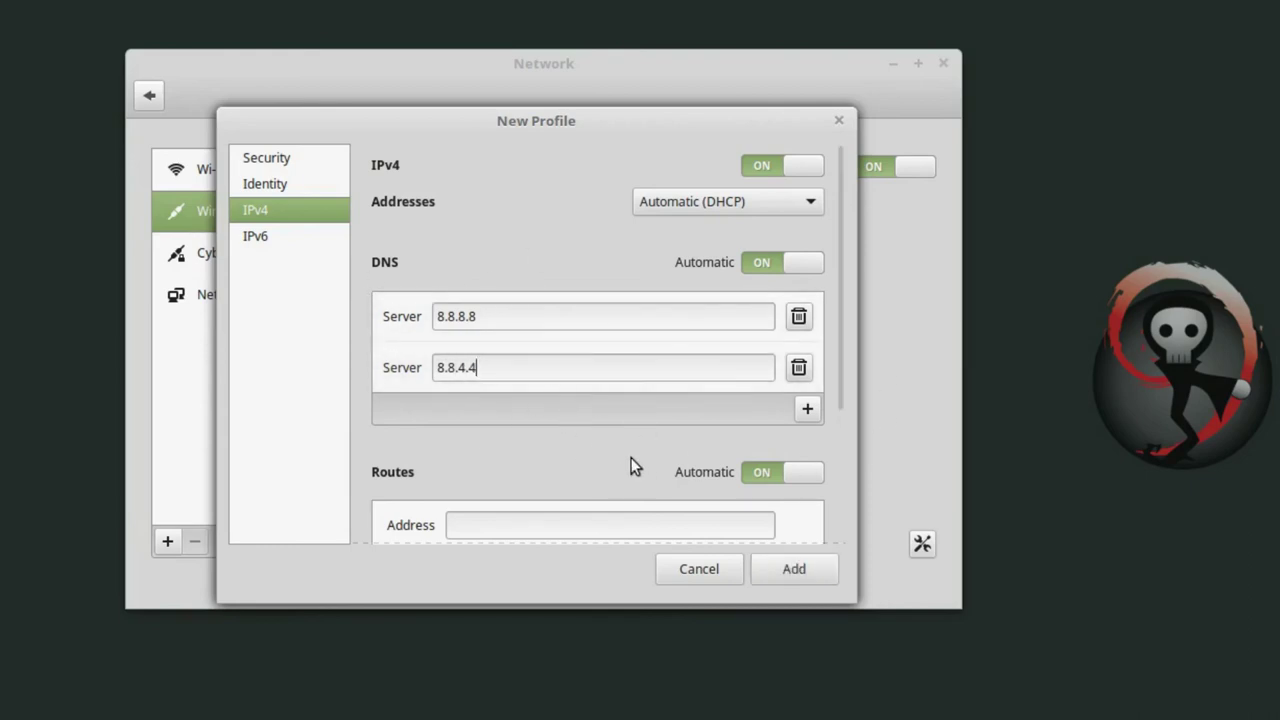
pyautogui.scroll(-3, 629, 466)
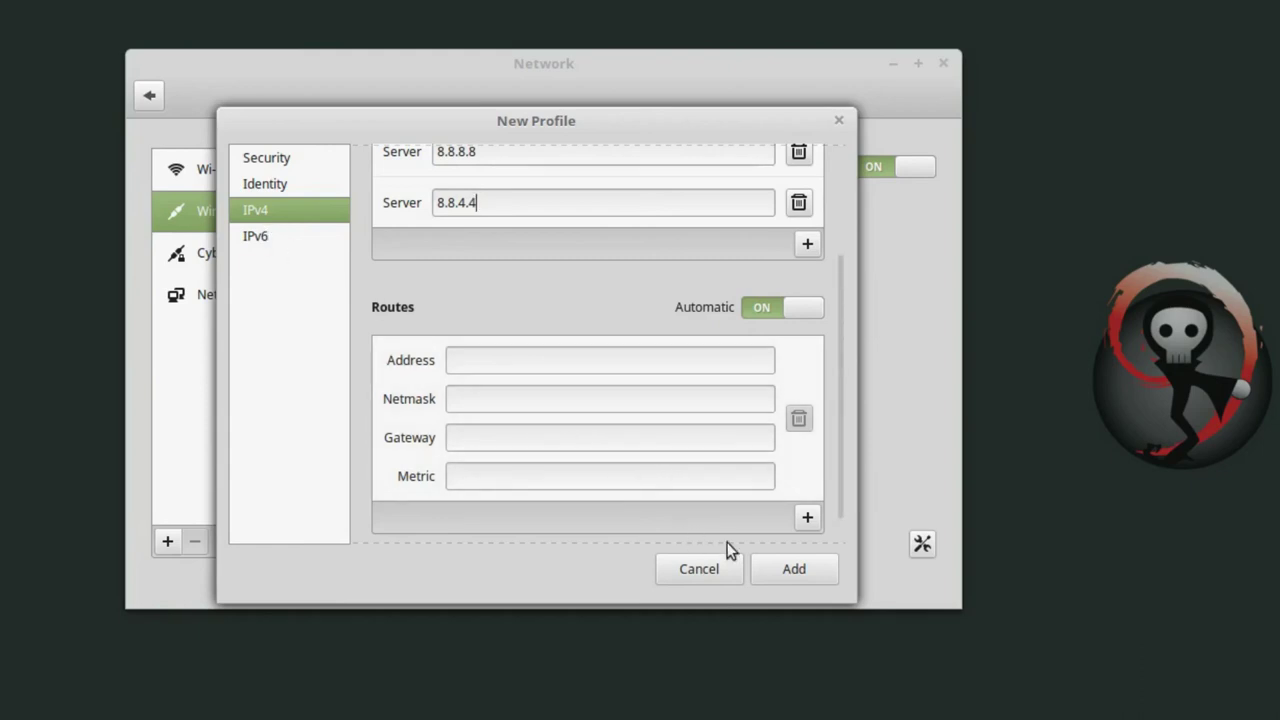
# - Add the GoogleDNS profile and select it in the Wired list instead of Wired connection 1
pyautogui.click(794, 569)
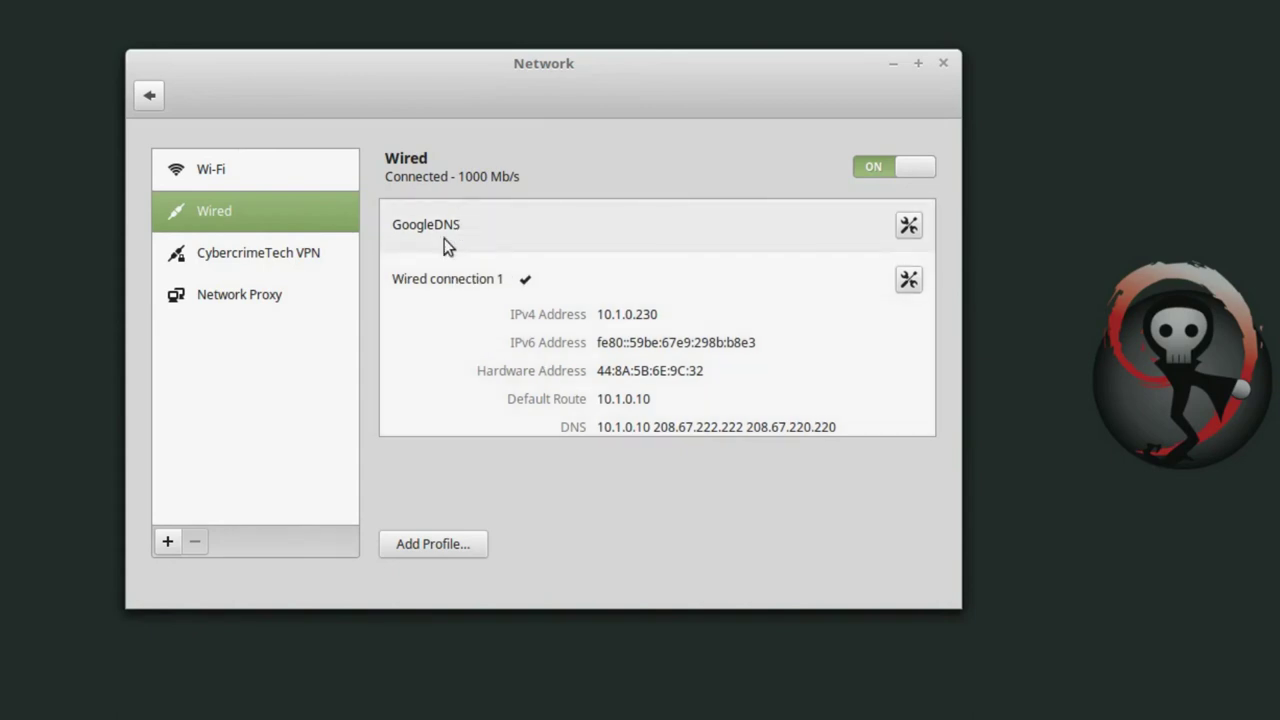
pyautogui.click(438, 224)
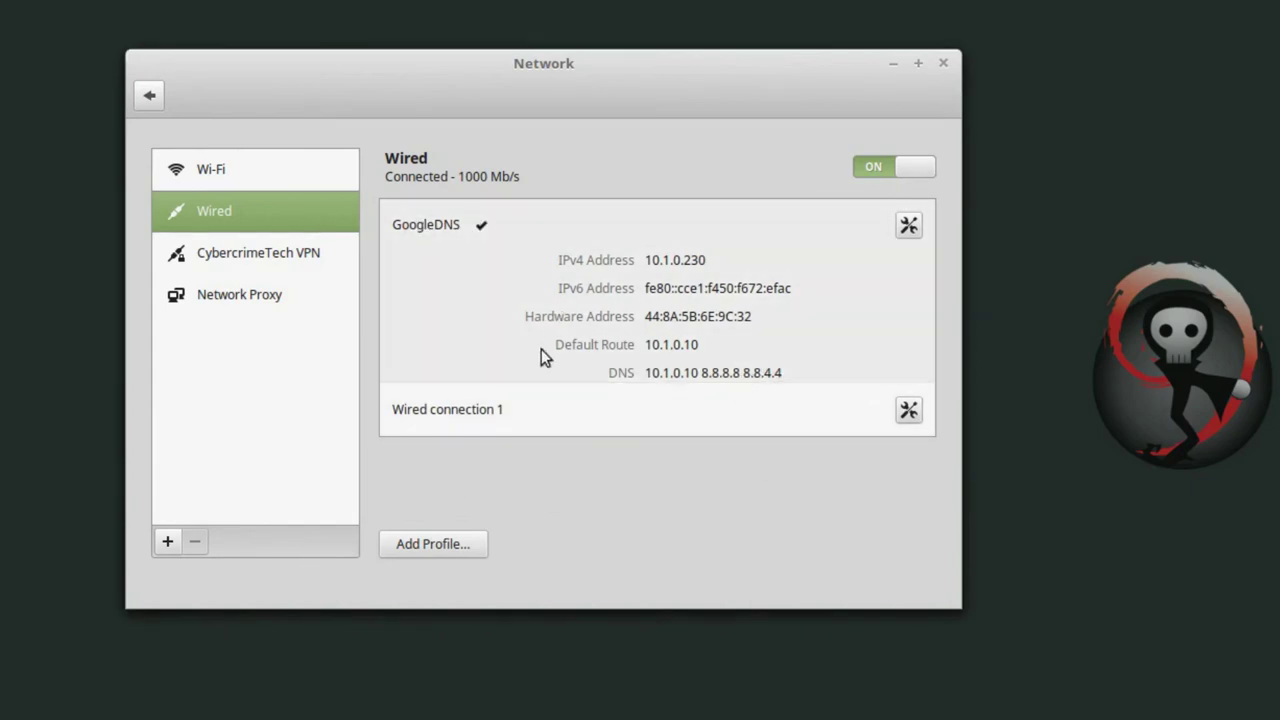
pyautogui.click(668, 400)
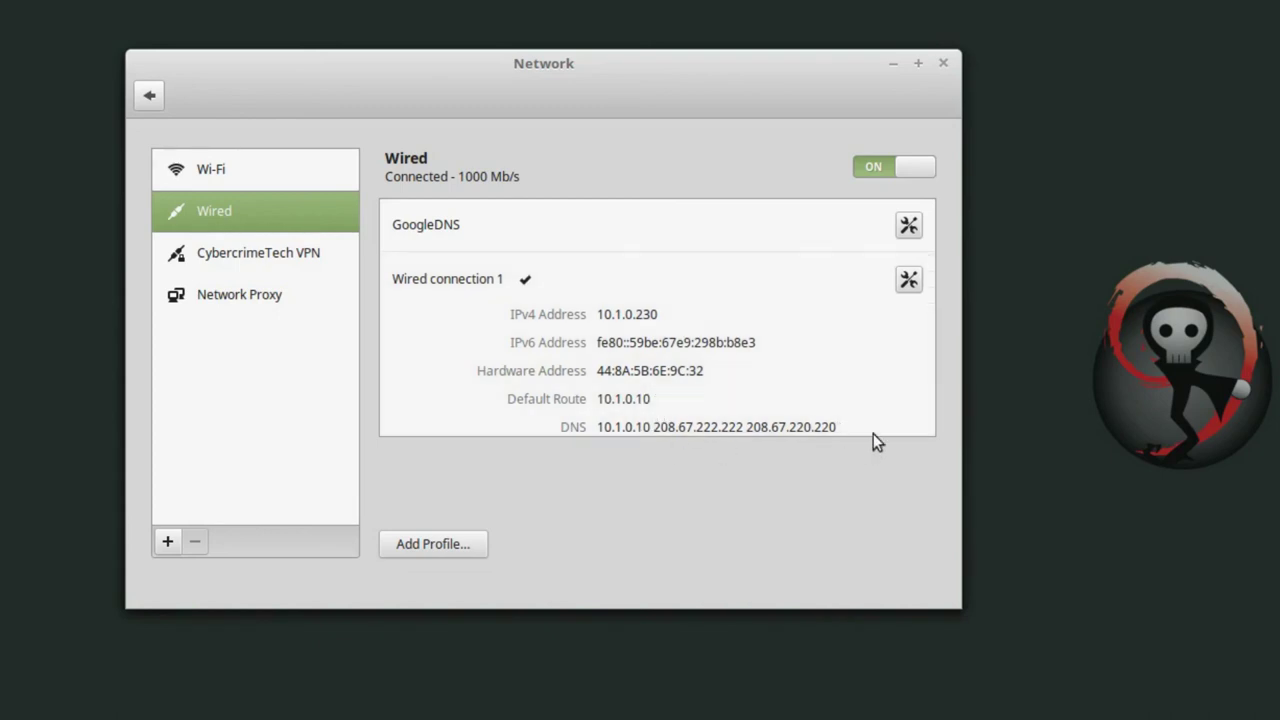
pyautogui.click(549, 240)
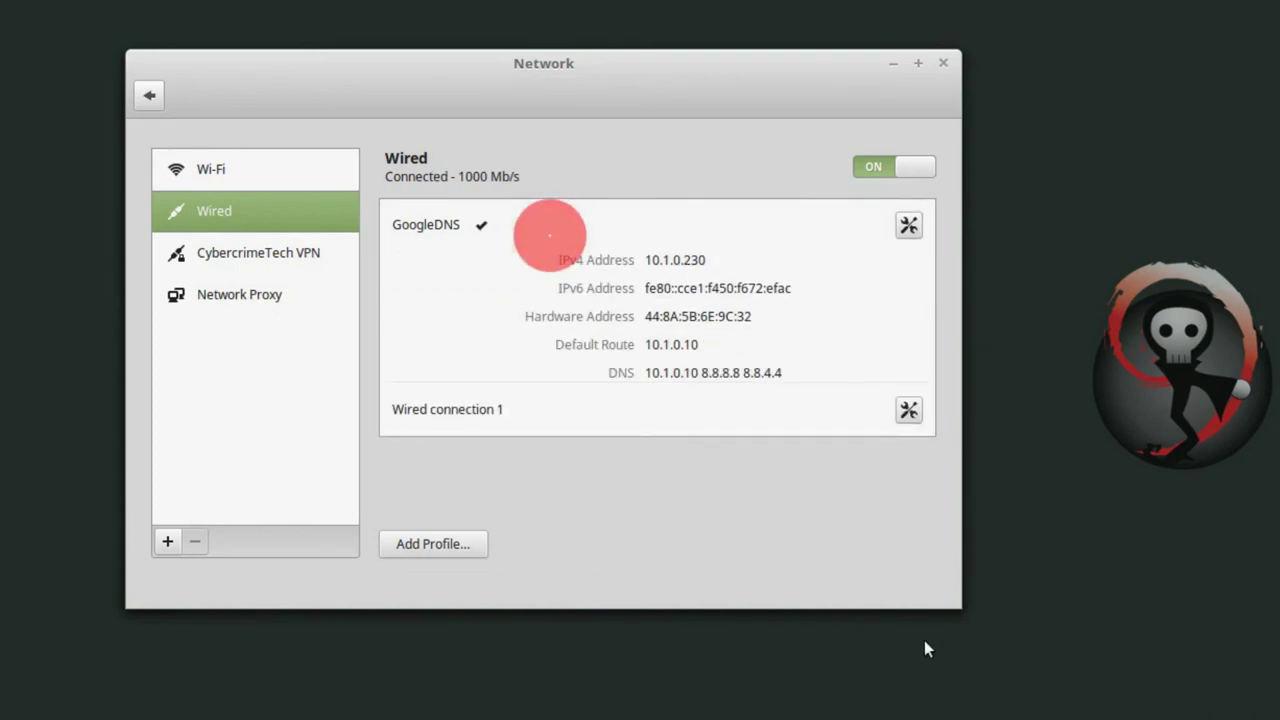